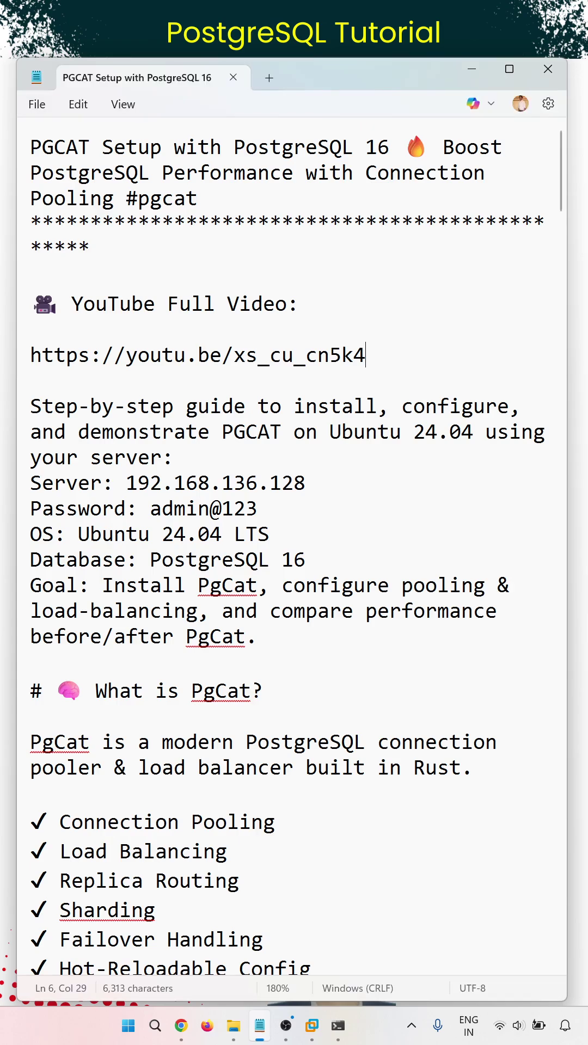
Step: Select the YouTube link line in the PGCAT setup notes, then minimize Notepad
{"action": "left_click", "coordinate": [20, 359]}
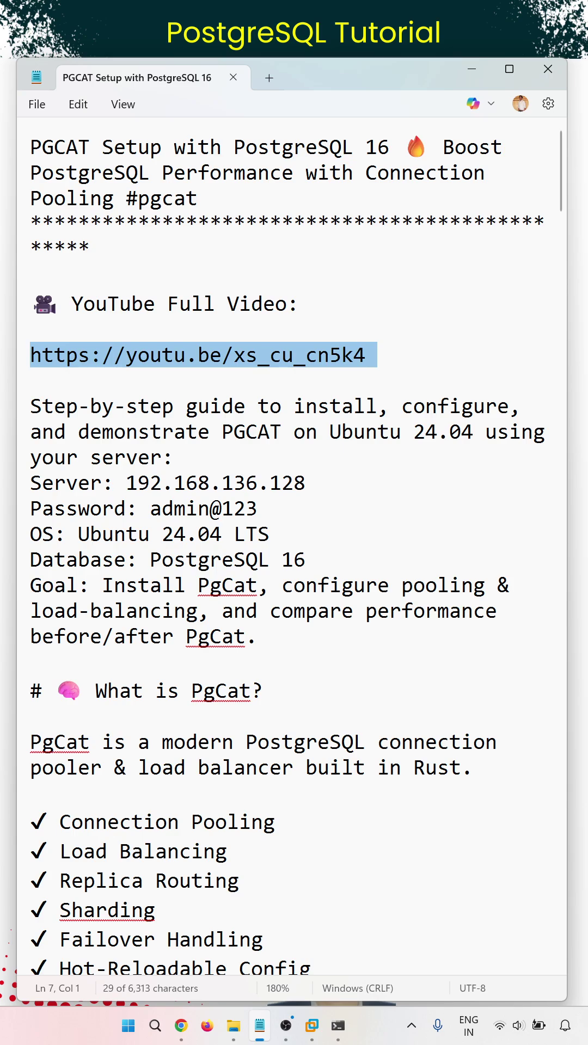
{"action": "left_click", "coordinate": [472, 72]}
Step: Bring Windows Terminal forward and run the pgbench benchmark through PgCat on port 6432
{"action": "left_click", "coordinate": [472, 70]}
{"action": "left_click", "coordinate": [337, 1025]}
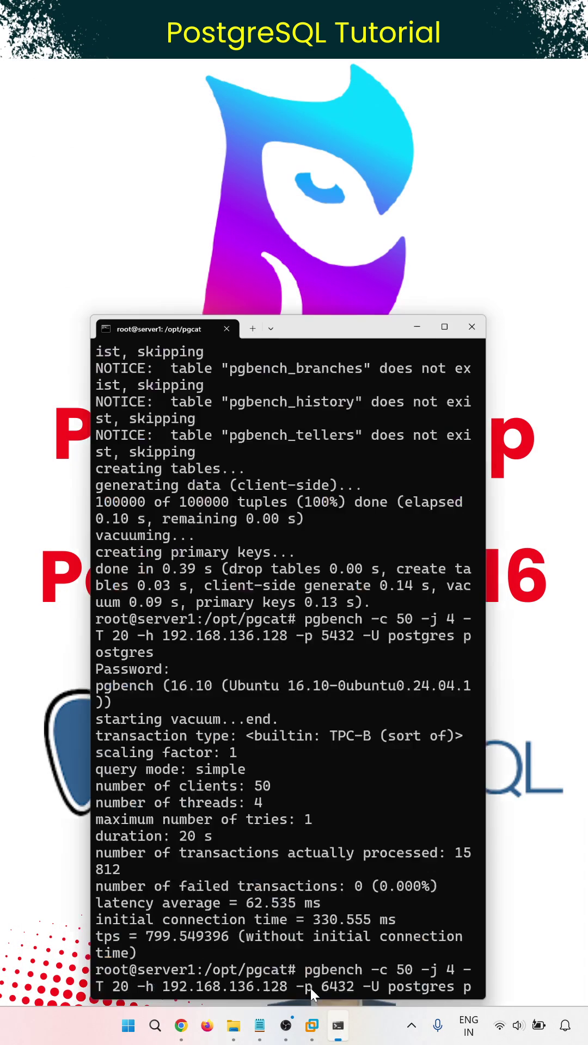
{"action": "key", "text": "Return"}
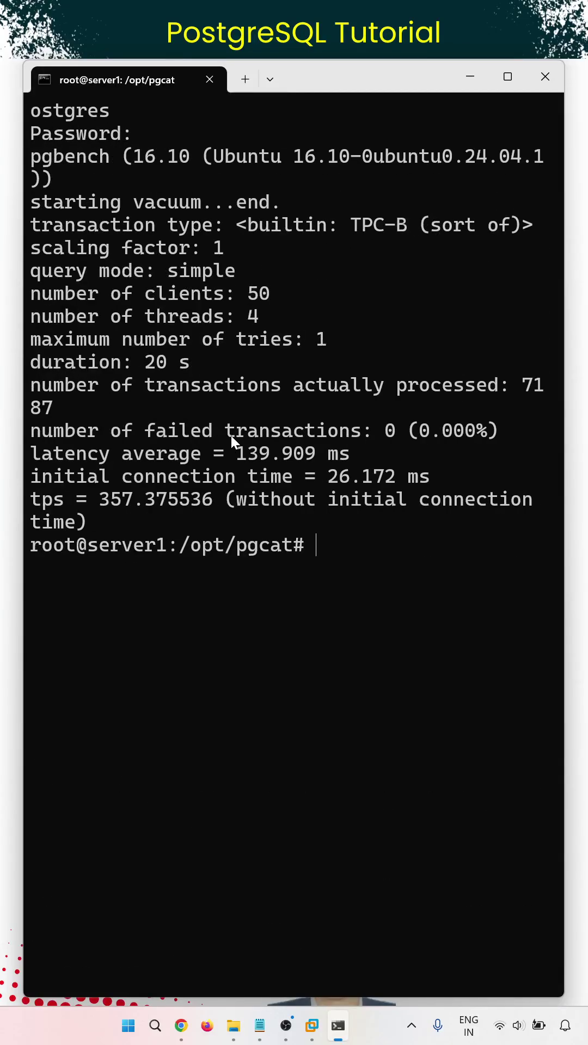
Step: Recall the pgbench command and rerun it against direct PostgreSQL port 5432
{"action": "key", "text": "Up"}
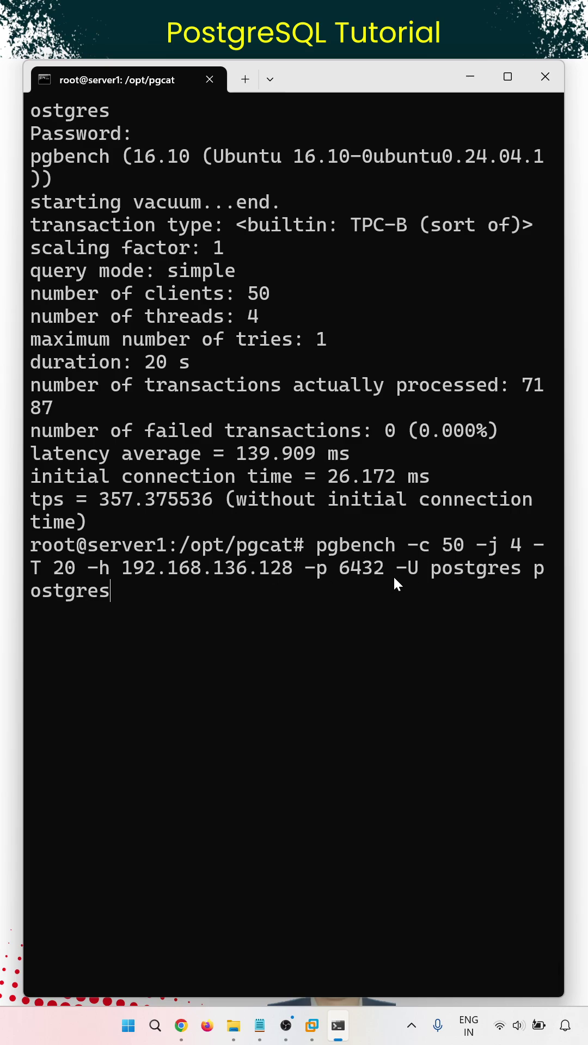
{"action": "key", "text": "Up"}
{"action": "double_click", "coordinate": [344, 568]}
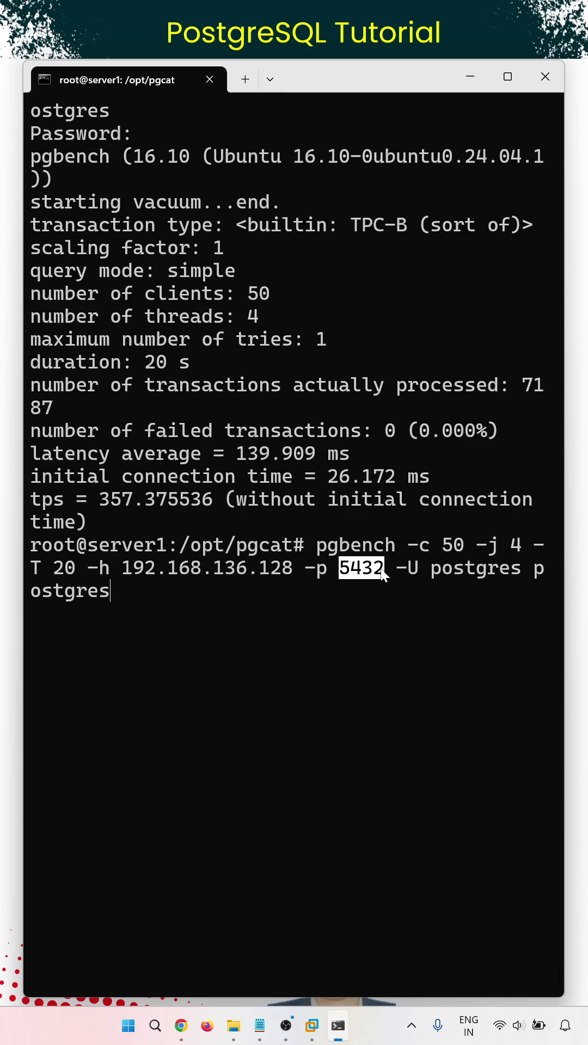
{"action": "left_click", "coordinate": [351, 608]}
{"action": "key", "text": "Return"}
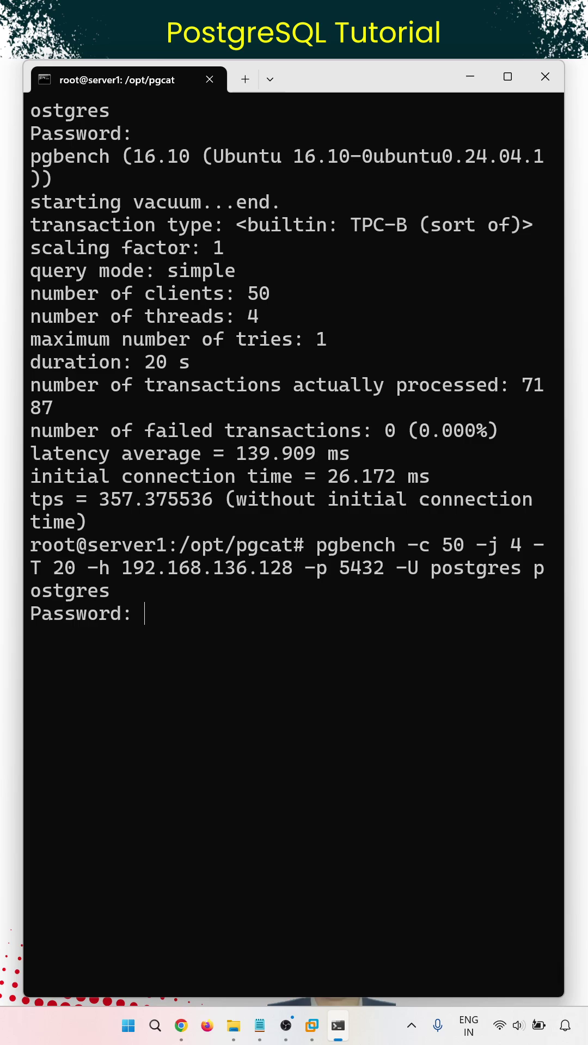
Step: Submit the password and highlight the port 5432 results: 575.12 tps, 86.938 ms latency
{"action": "key", "text": "Return"}
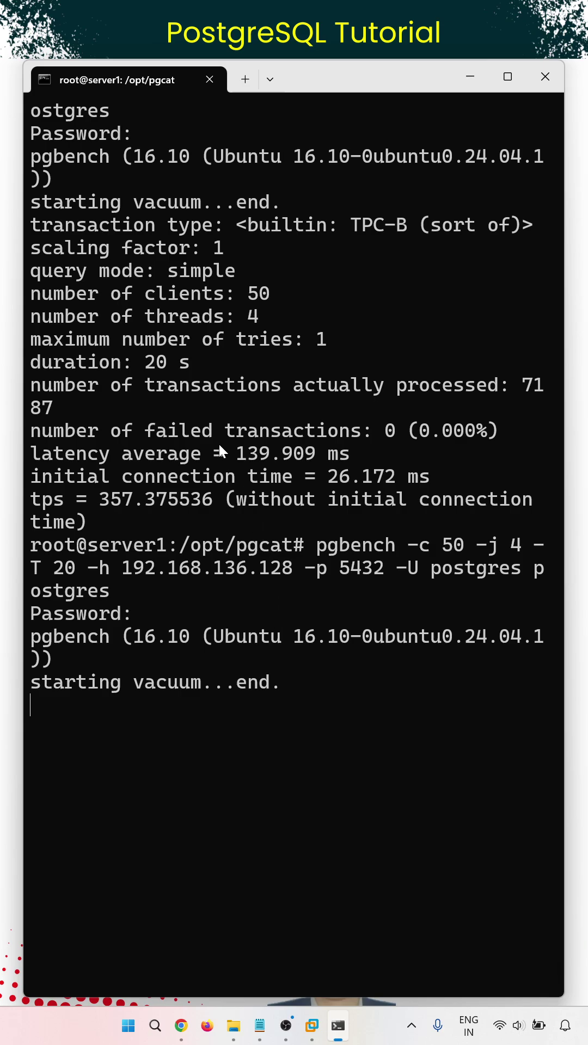
{"action": "scroll", "coordinate": [219, 445], "scroll_direction": "up", "scroll_amount": 1}
{"action": "scroll", "coordinate": [234, 469], "scroll_direction": "up", "scroll_amount": 3}
{"action": "scroll", "coordinate": [227, 463], "scroll_direction": "down", "scroll_amount": 3}
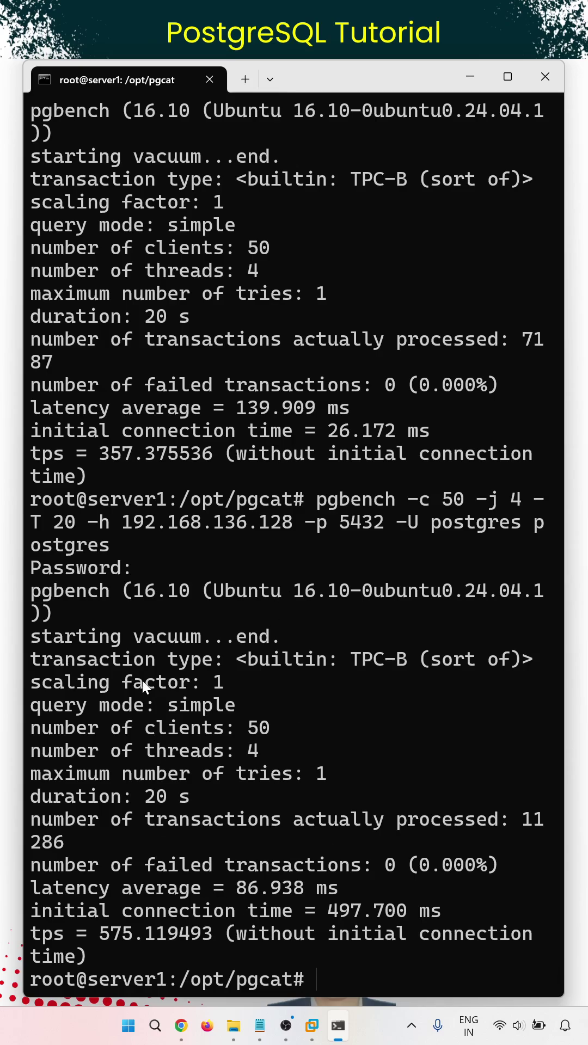
{"action": "left_click_drag", "start_coordinate": [135, 682], "coordinate": [222, 934]}
{"action": "left_click", "coordinate": [290, 603]}
Step: Recall pgbench, highlight its -p 6432 PgCat port, and run it
{"action": "key", "text": "Up"}
{"action": "key", "text": "Up"}
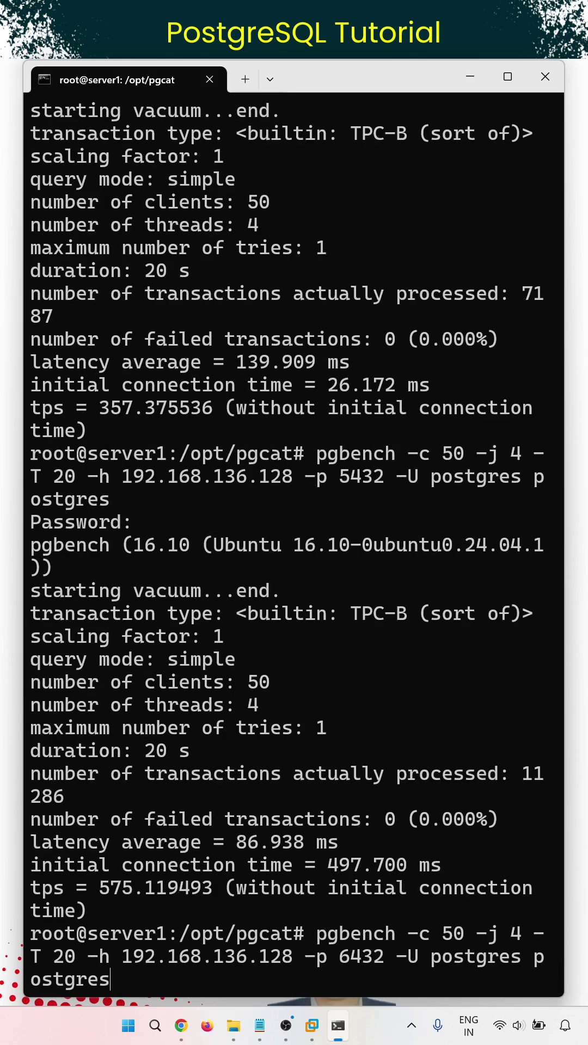
{"action": "left_click_drag", "start_coordinate": [341, 957], "coordinate": [373, 962]}
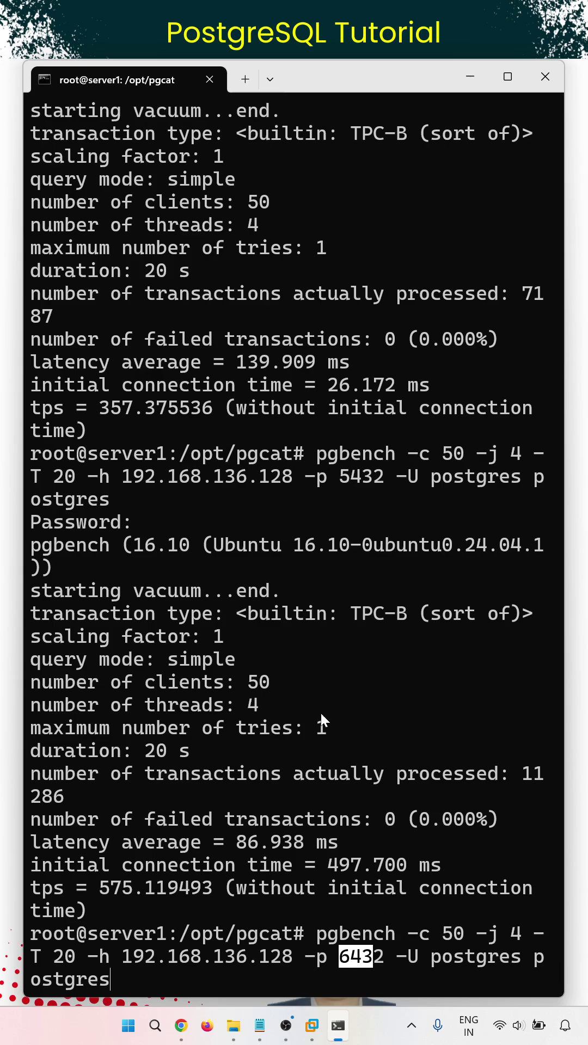
{"action": "left_click", "coordinate": [276, 971]}
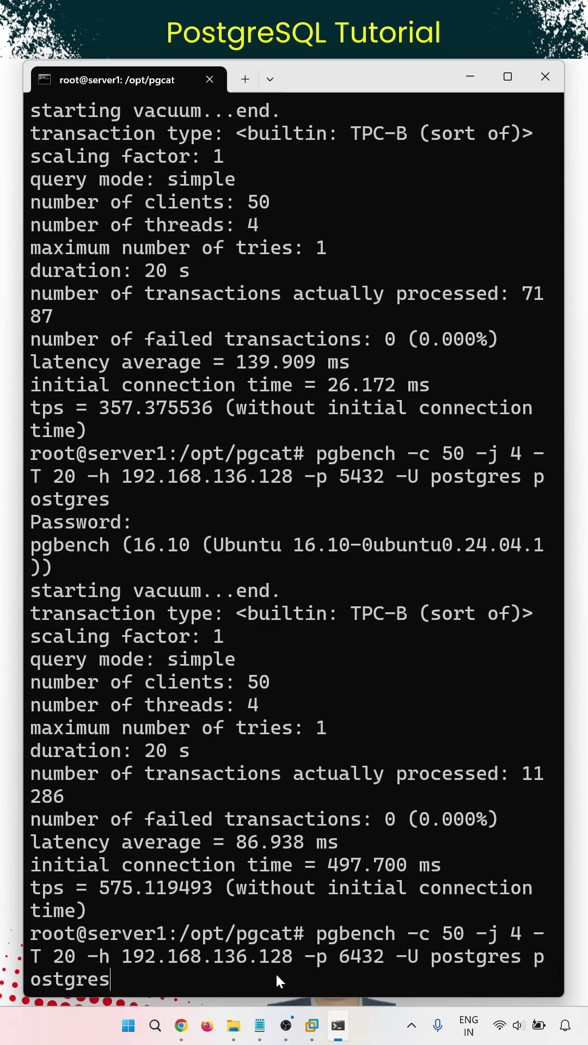
{"action": "key", "text": "Return"}
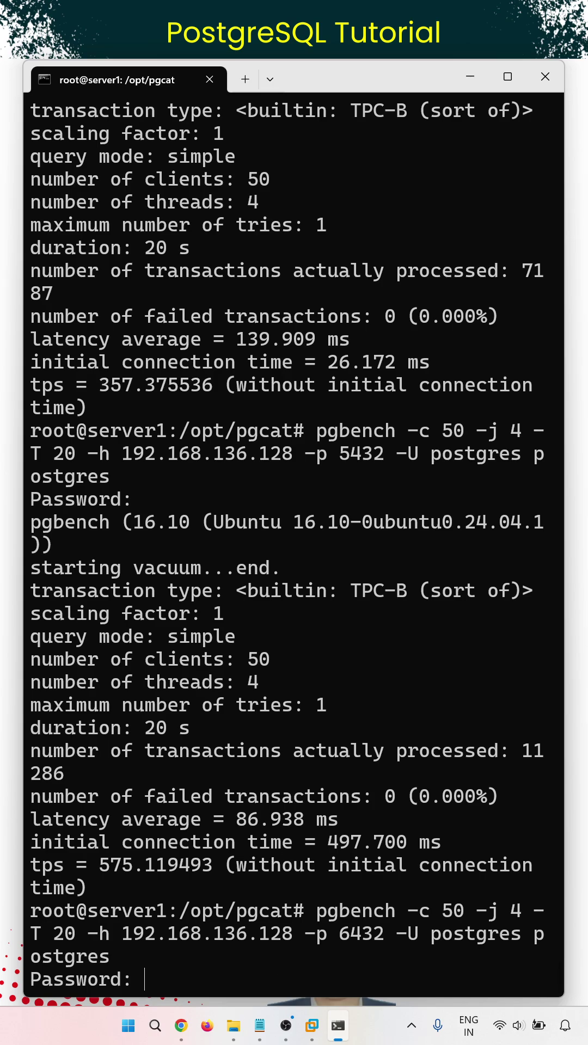
Step: Submit the password, then highlight port 6432, the host, and connection times 497.700 vs 17.515 ms
{"action": "key", "text": "Return"}
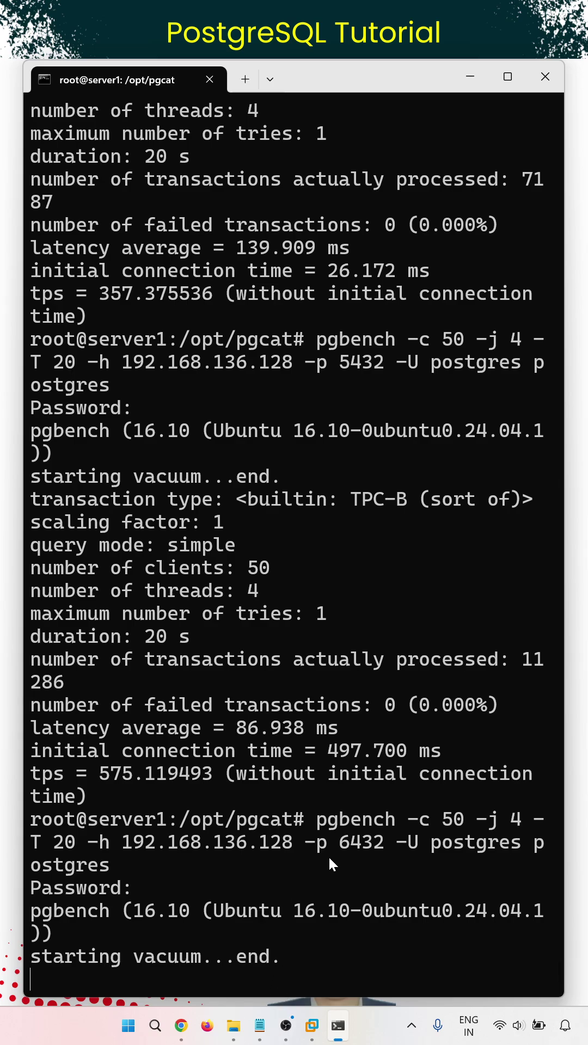
{"action": "left_click_drag", "start_coordinate": [339, 847], "coordinate": [383, 849]}
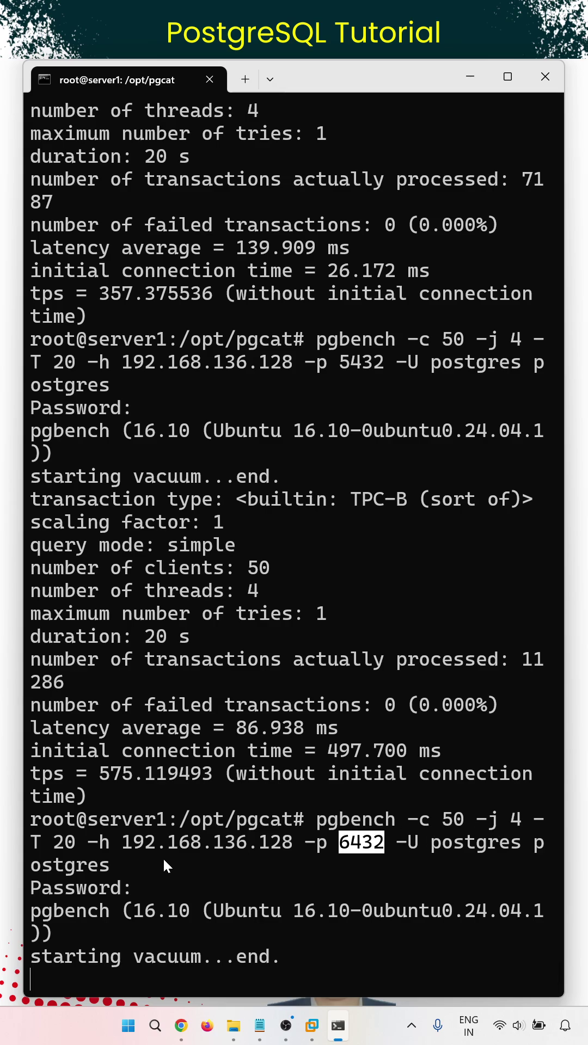
{"action": "left_click_drag", "start_coordinate": [55, 840], "coordinate": [293, 844]}
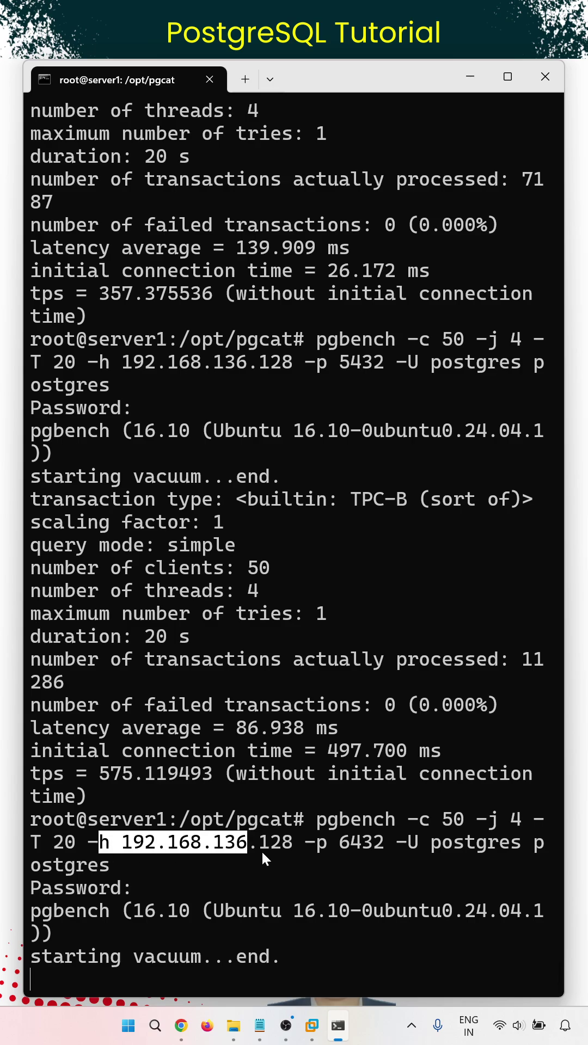
{"action": "double_click", "coordinate": [360, 848]}
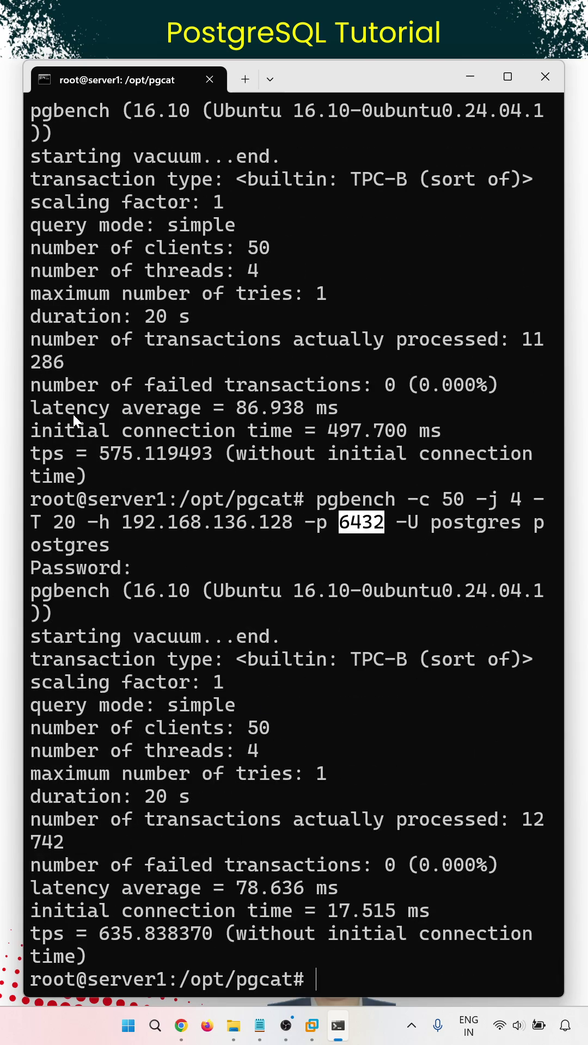
{"action": "left_click_drag", "start_coordinate": [90, 435], "coordinate": [418, 437]}
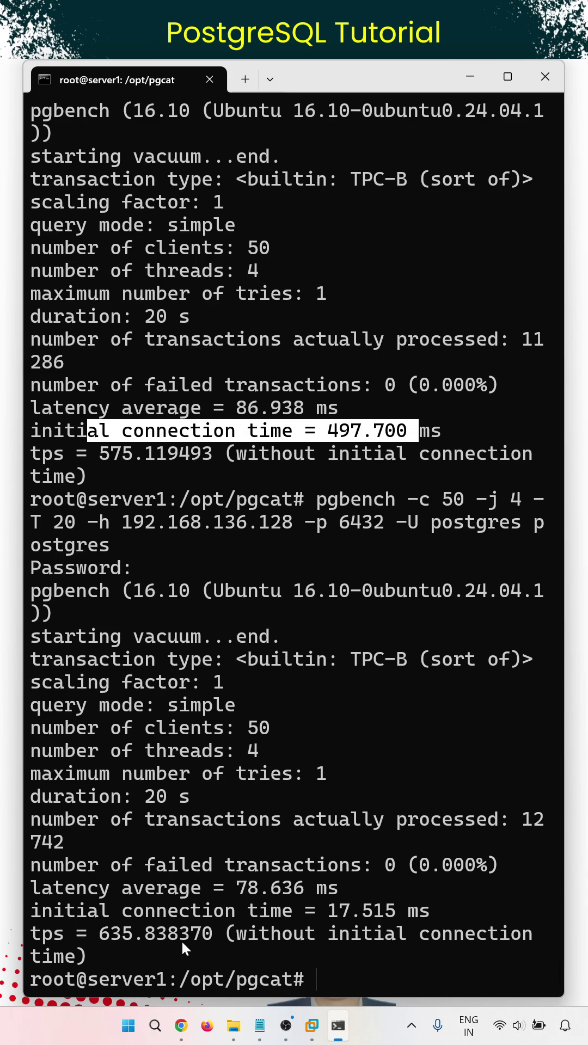
{"action": "left_click_drag", "start_coordinate": [319, 912], "coordinate": [359, 918]}
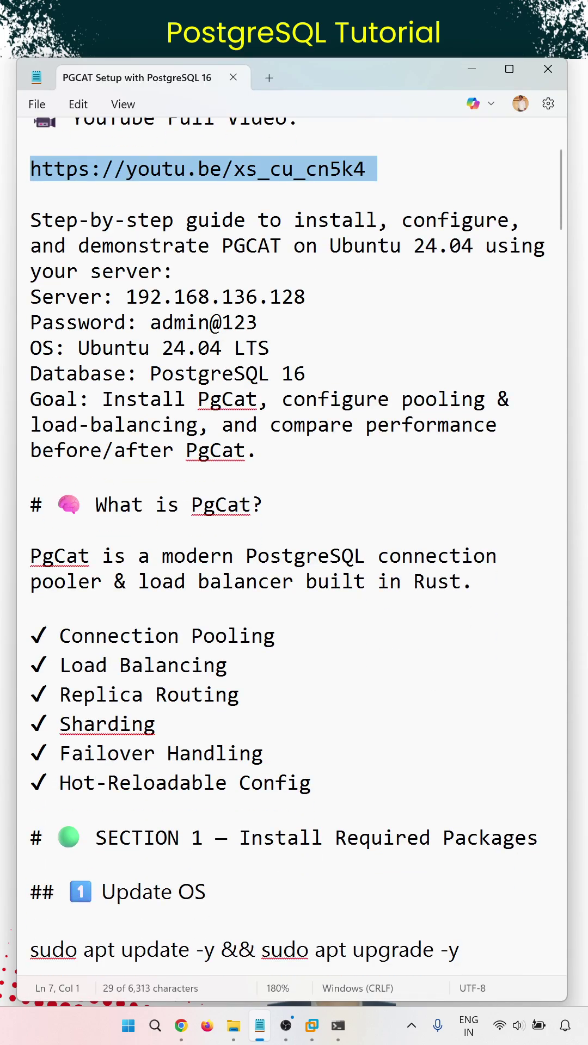
{"action": "scroll", "coordinate": [295, 540], "scroll_direction": "down", "scroll_amount": 2}
{"action": "scroll", "coordinate": [295, 539], "scroll_direction": "down", "scroll_amount": 3}
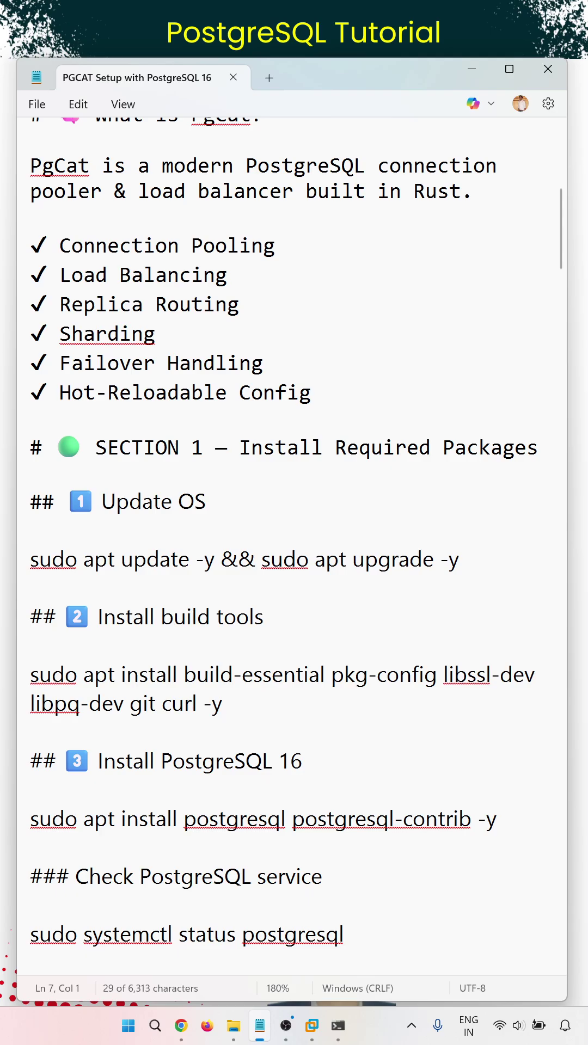
{"action": "scroll", "coordinate": [294, 540], "scroll_direction": "down", "scroll_amount": 3}
{"action": "scroll", "coordinate": [294, 540], "scroll_direction": "down", "scroll_amount": 10}
{"action": "scroll", "coordinate": [295, 539], "scroll_direction": "down", "scroll_amount": 10}
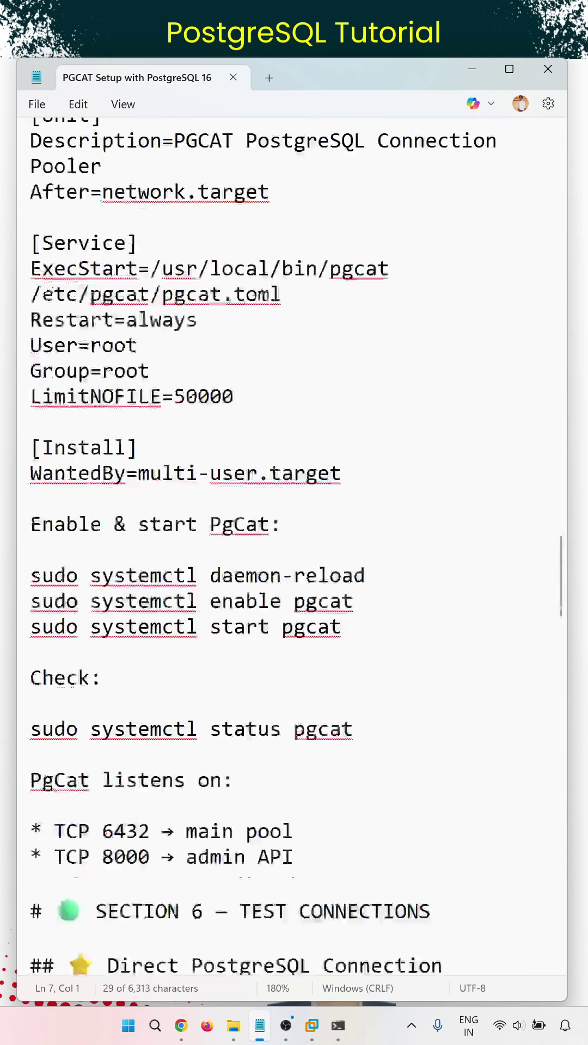
{"action": "scroll", "coordinate": [294, 539], "scroll_direction": "down", "scroll_amount": 5}
{"action": "scroll", "coordinate": [294, 540], "scroll_direction": "down", "scroll_amount": 5}
{"action": "scroll", "coordinate": [294, 539], "scroll_direction": "down", "scroll_amount": 6}
{"action": "scroll", "coordinate": [294, 539], "scroll_direction": "up", "scroll_amount": 1}
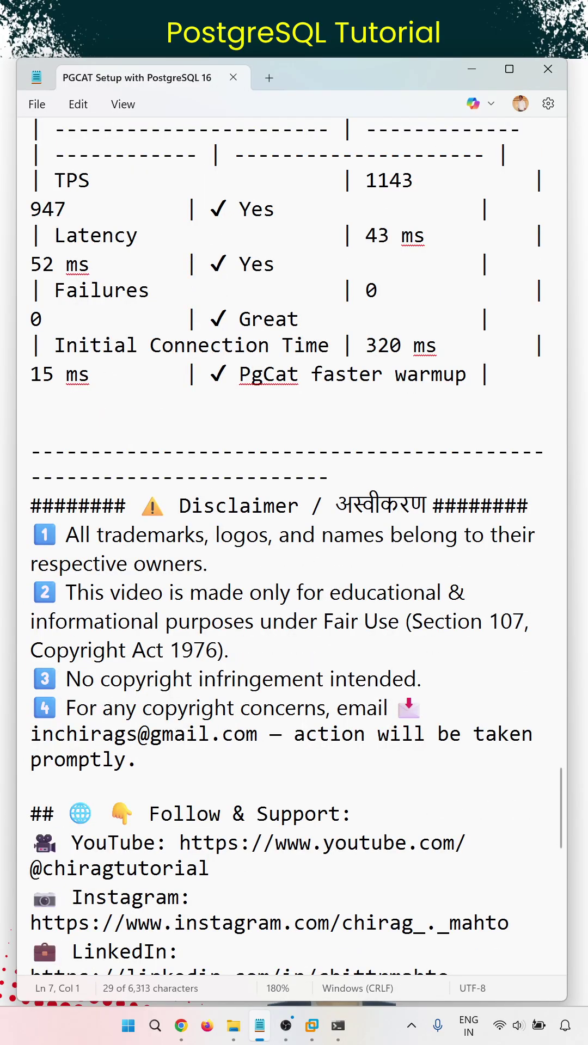
{"action": "scroll", "coordinate": [294, 539], "scroll_direction": "down", "scroll_amount": 2}
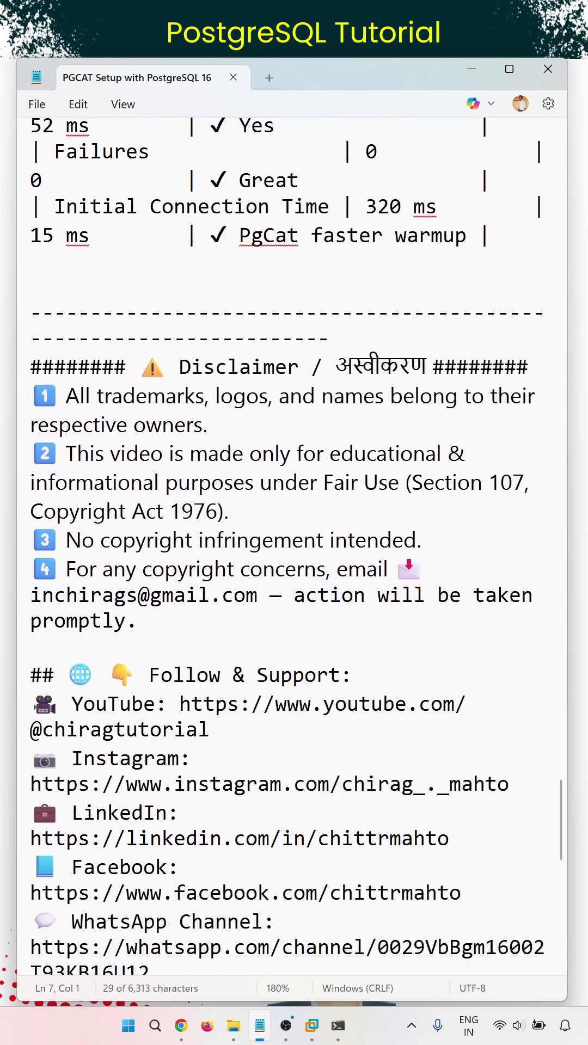
{"action": "scroll", "coordinate": [295, 540], "scroll_direction": "down", "scroll_amount": 1}
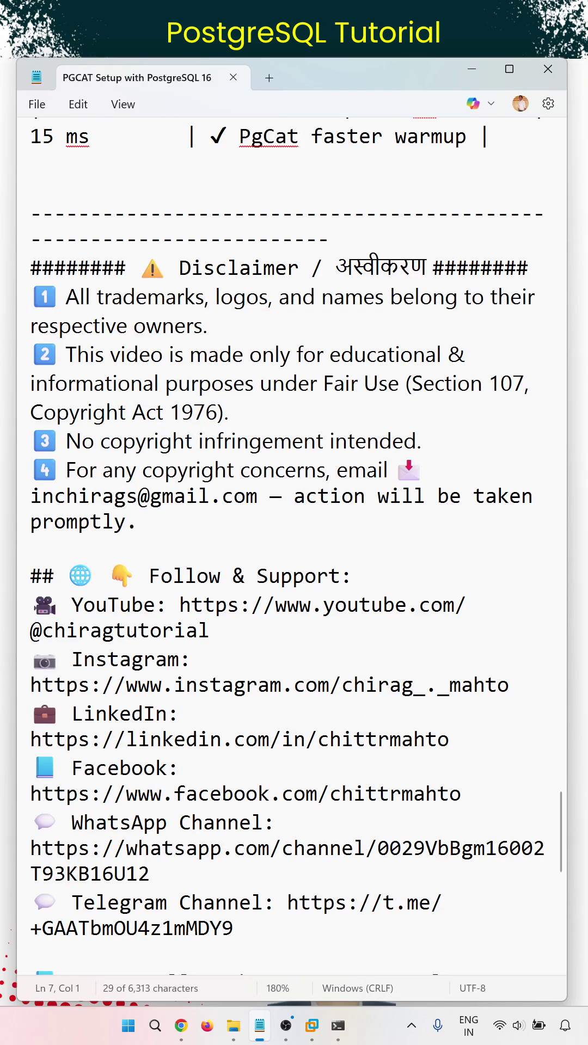
{"action": "scroll", "coordinate": [295, 539], "scroll_direction": "down", "scroll_amount": 2}
{"action": "scroll", "coordinate": [294, 539], "scroll_direction": "down", "scroll_amount": 2}
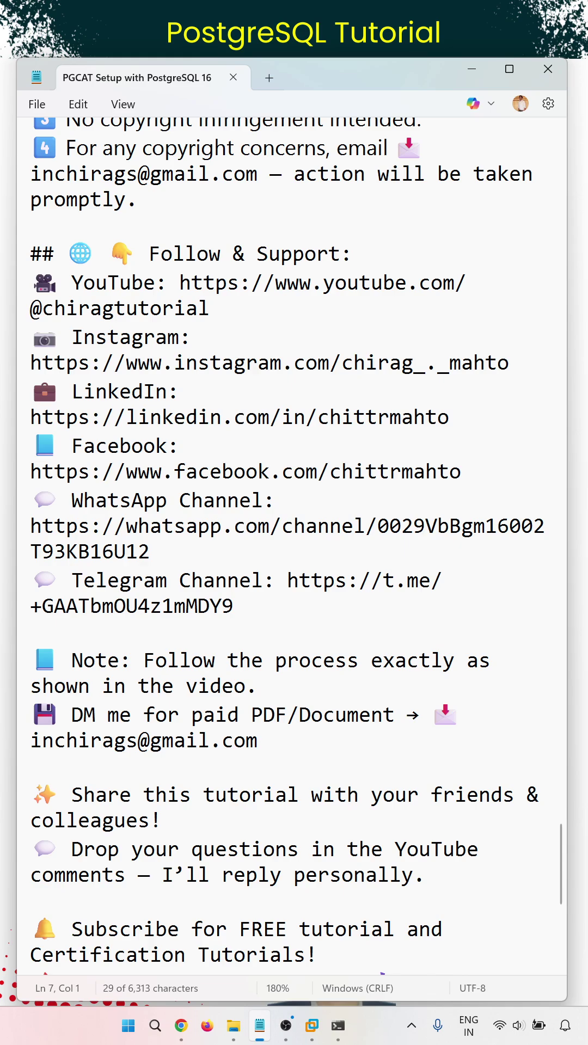
{"action": "scroll", "coordinate": [294, 548], "scroll_direction": "down", "scroll_amount": 2}
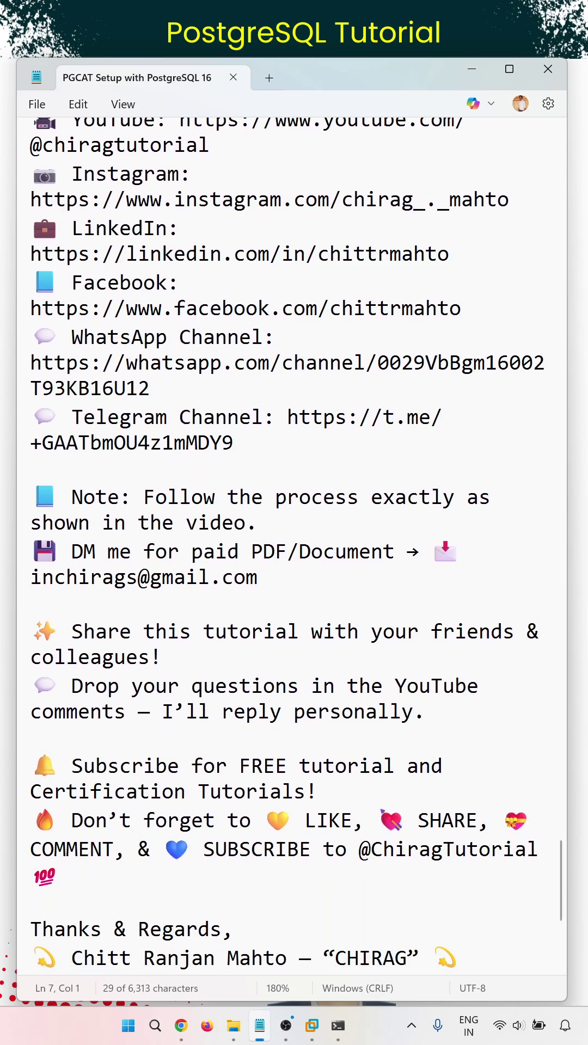